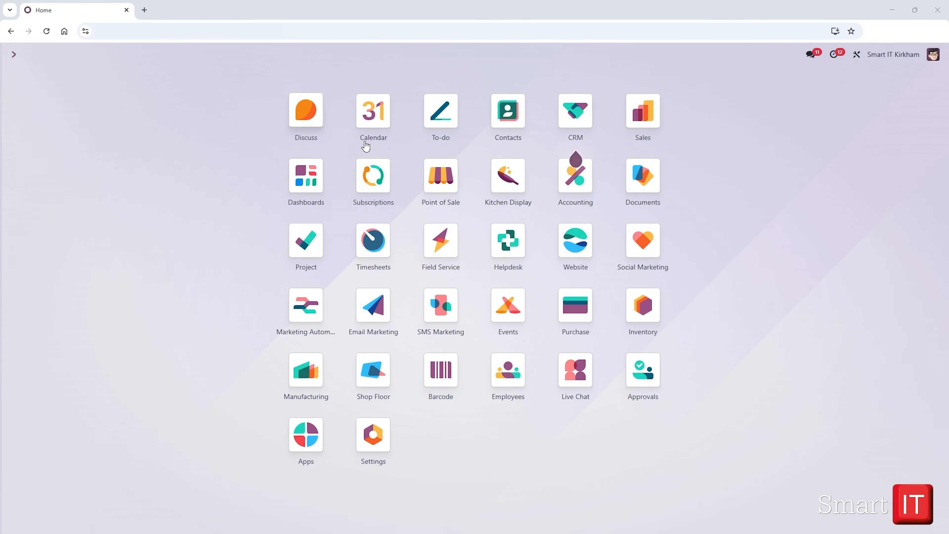
- Open the Sales app's list of orders to invoice
left_click(642, 111)
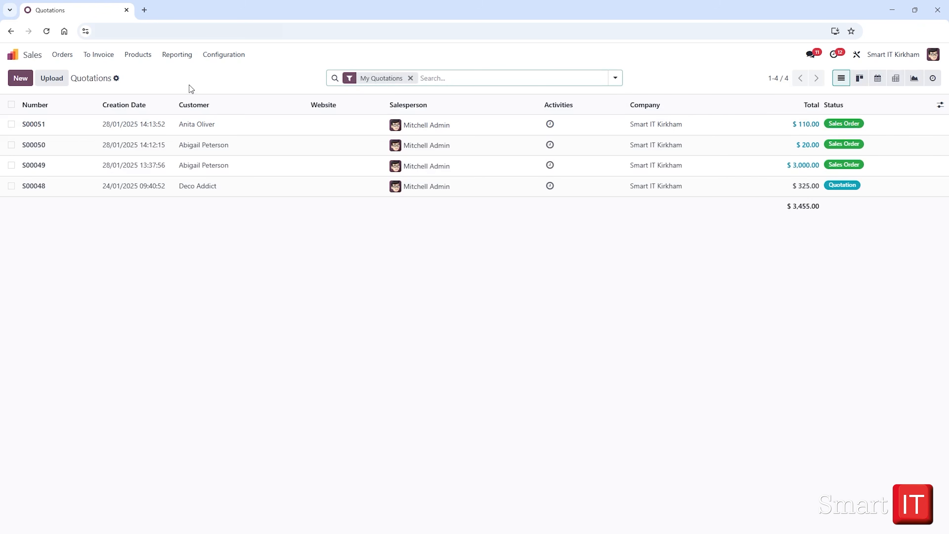
left_click(106, 55)
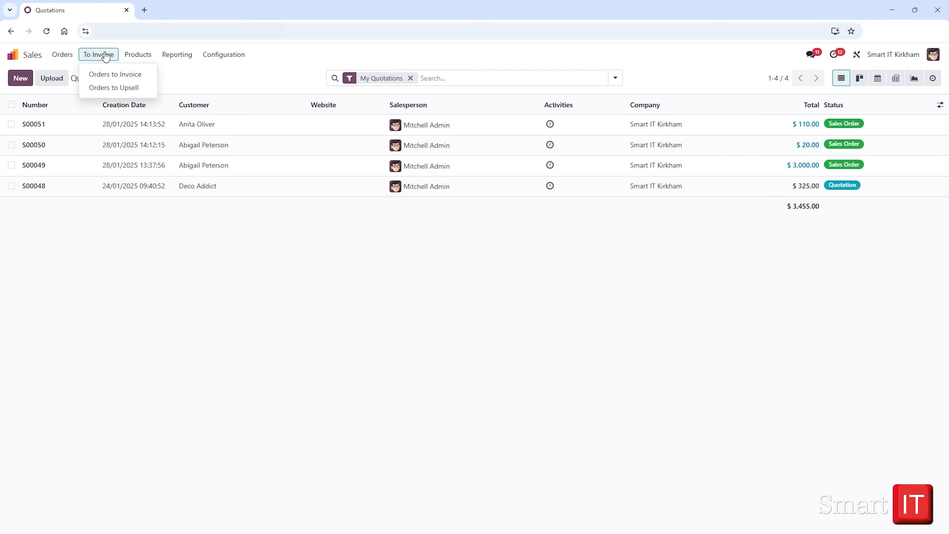
left_click(110, 74)
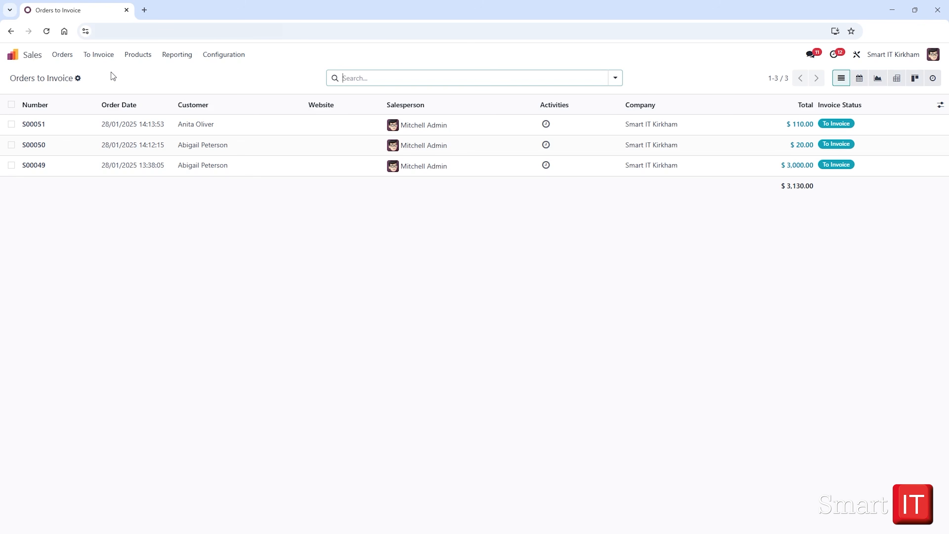
- Inspect the $110.00 sales order, its delivery transfers and the completed return receipt
left_click(222, 128)
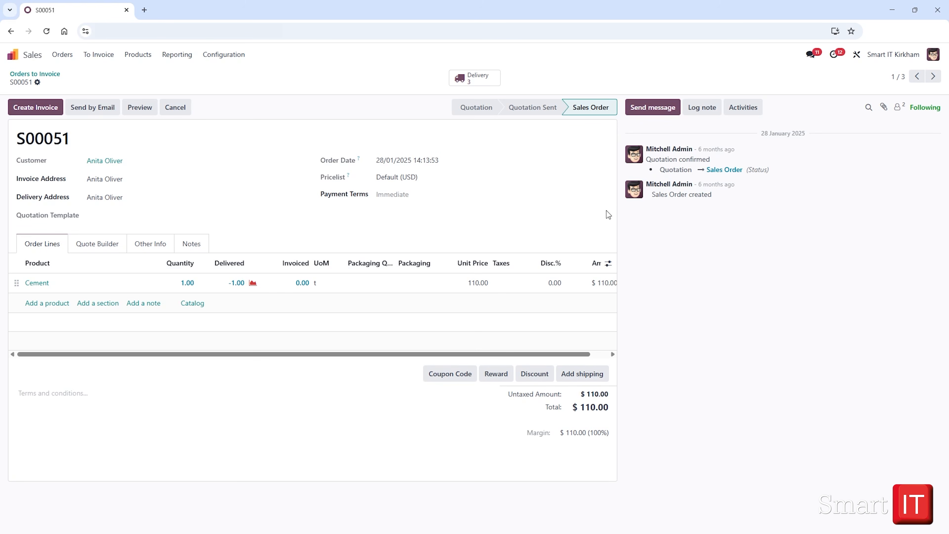
left_click(476, 81)
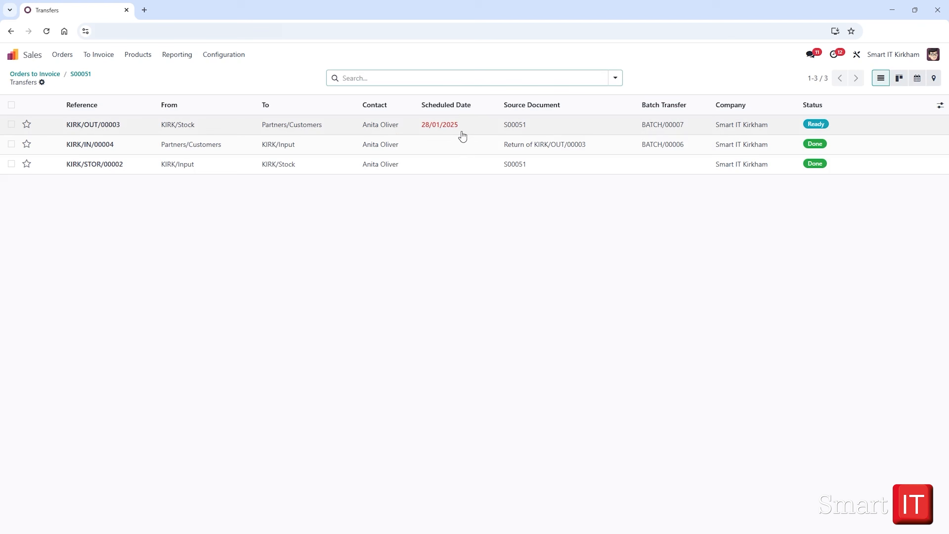
left_click(456, 147)
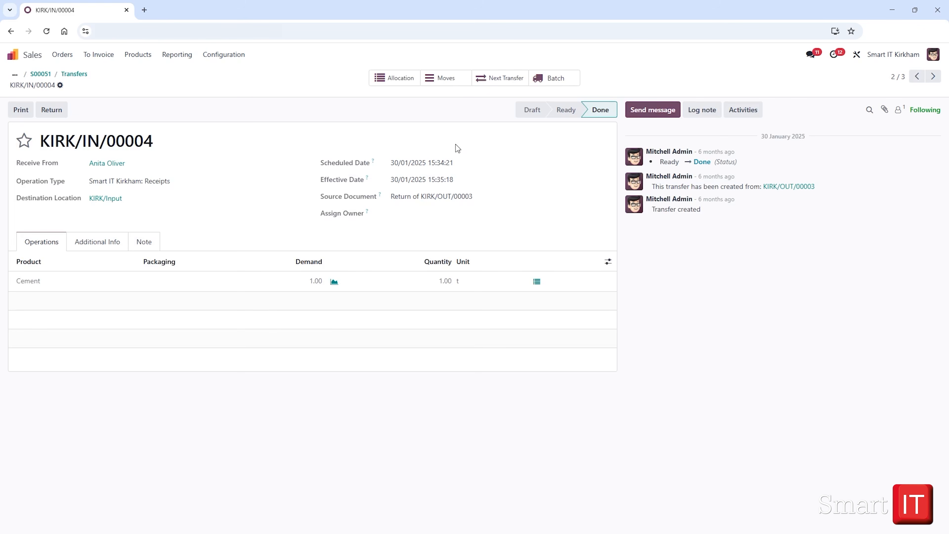
- Create separate draft invoices for all orders to invoice, with Consolidated Billing turned off
left_click(93, 53)
left_click(100, 74)
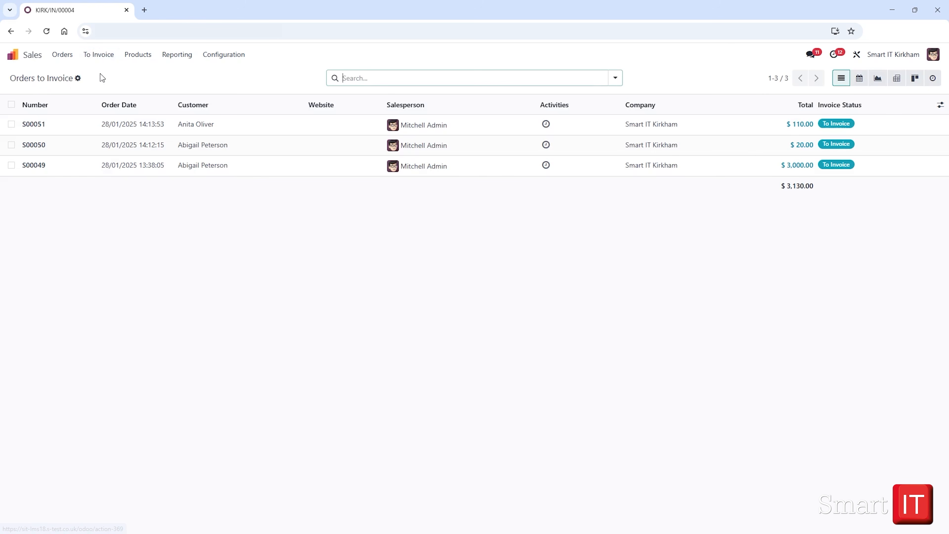
left_click(12, 104)
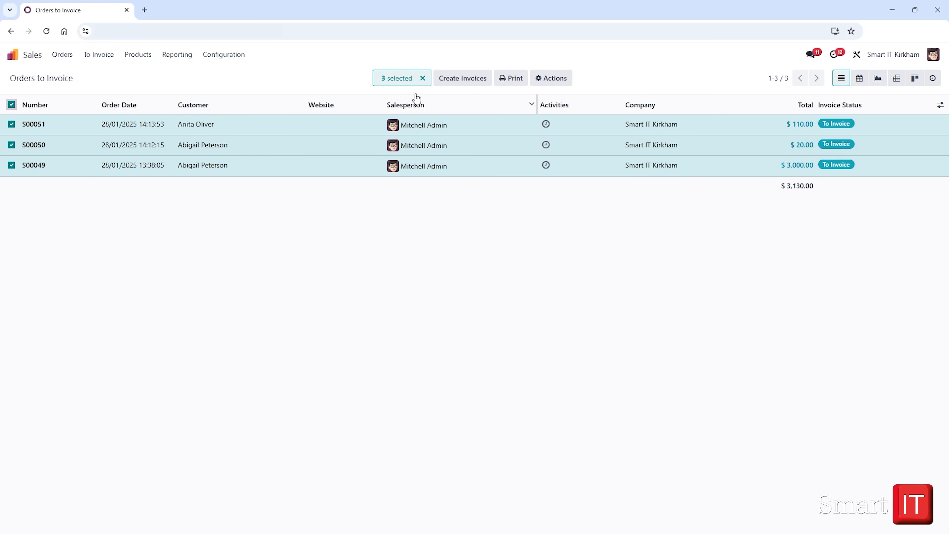
left_click(471, 77)
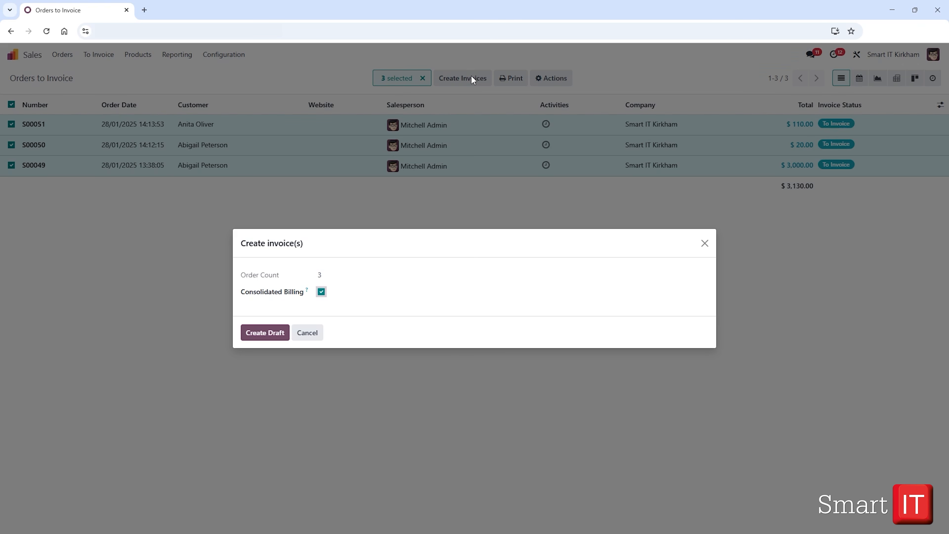
left_click(321, 292)
left_click(265, 337)
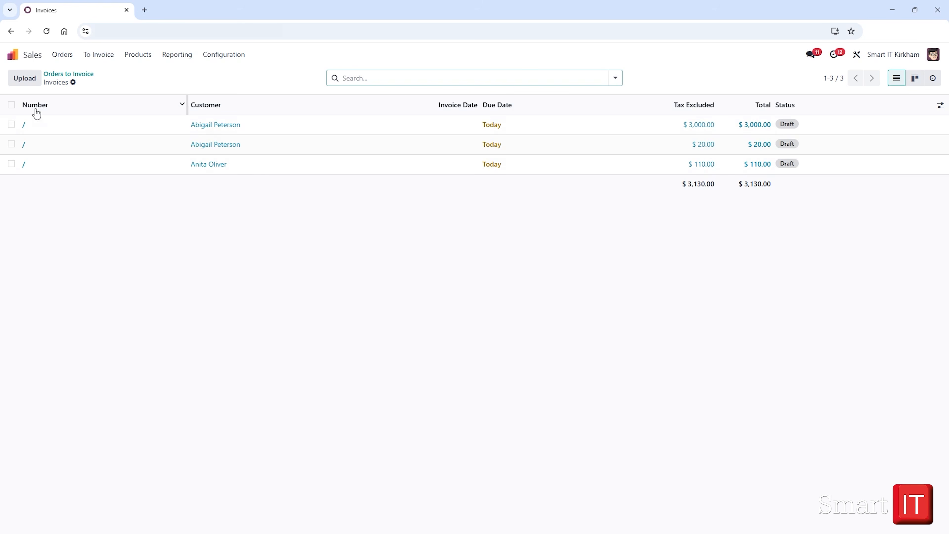
- Confirm all of the new draft invoices in one batch and accept the validation
left_click(12, 105)
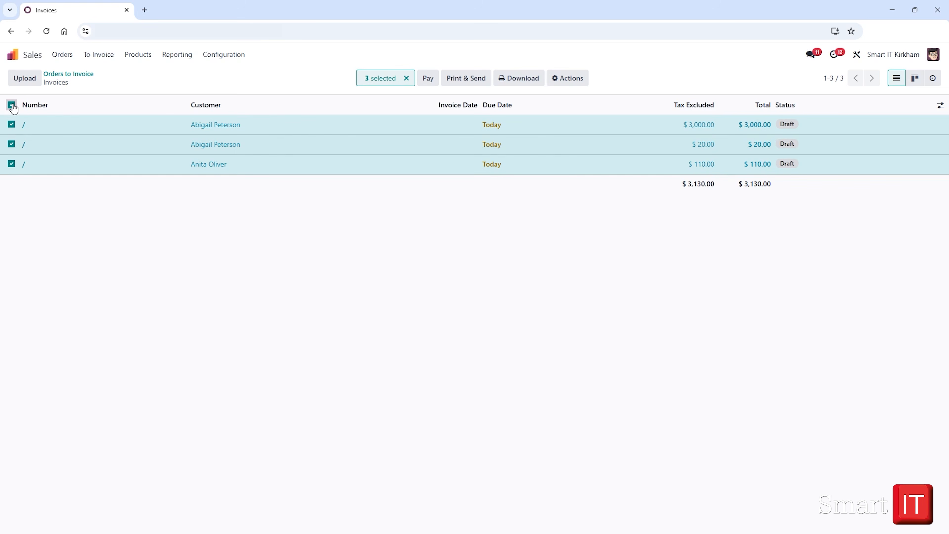
left_click(581, 80)
left_click(595, 162)
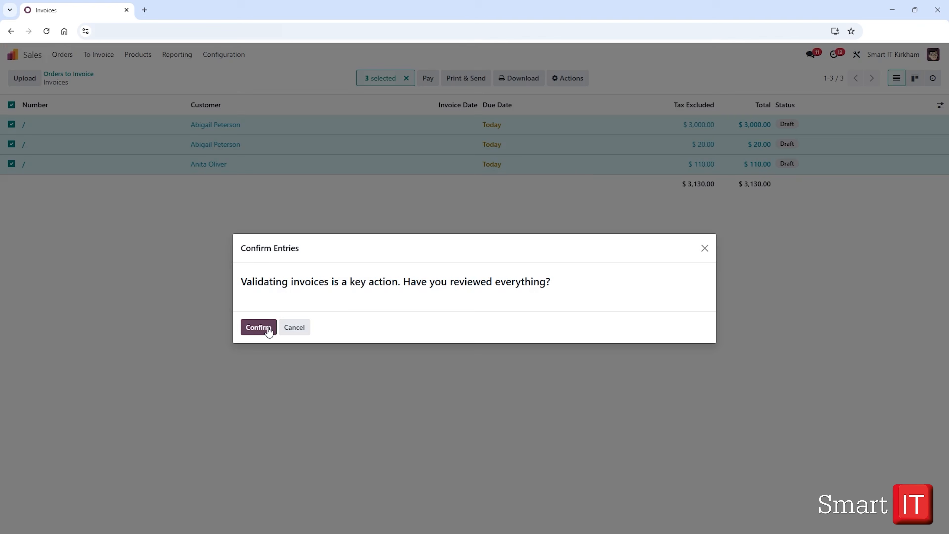
left_click(267, 328)
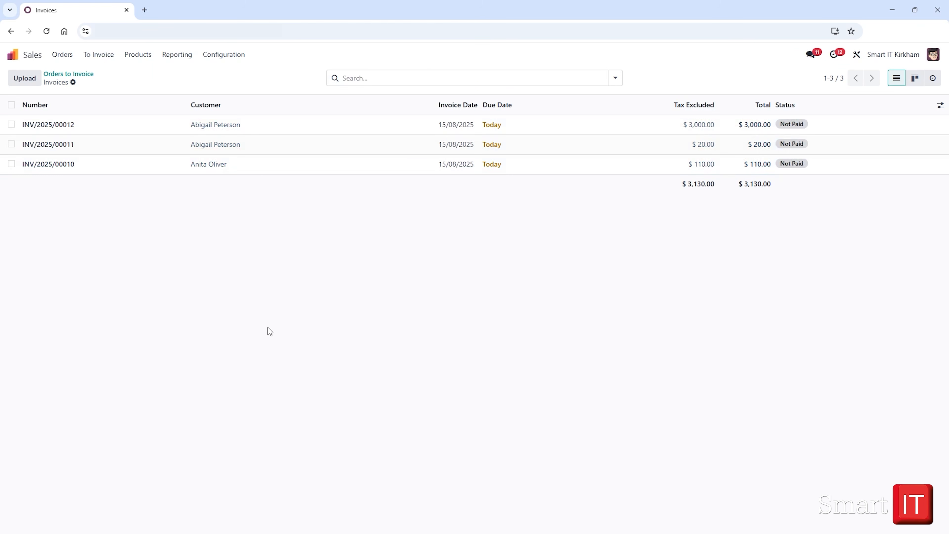
- Switch to the Accounting app and open the list of customer invoices
left_click(11, 105)
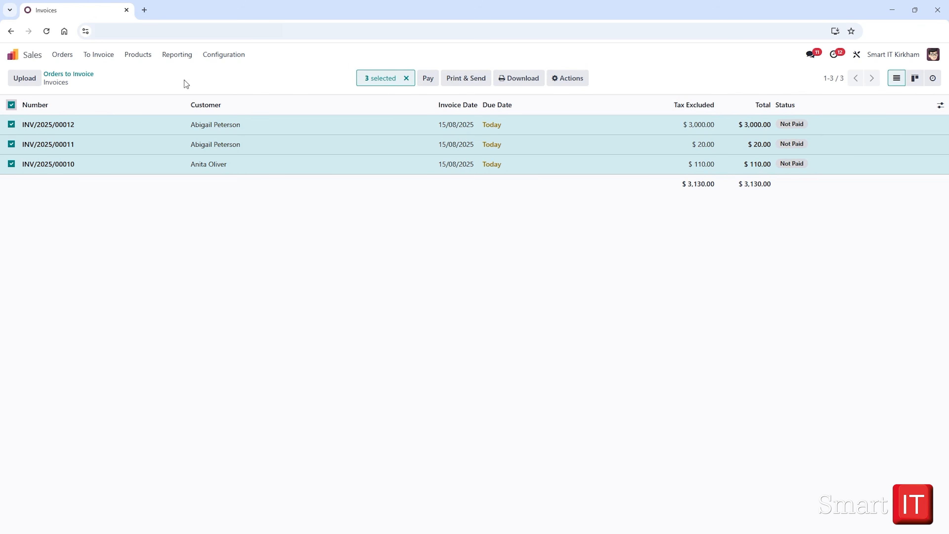
left_click(13, 56)
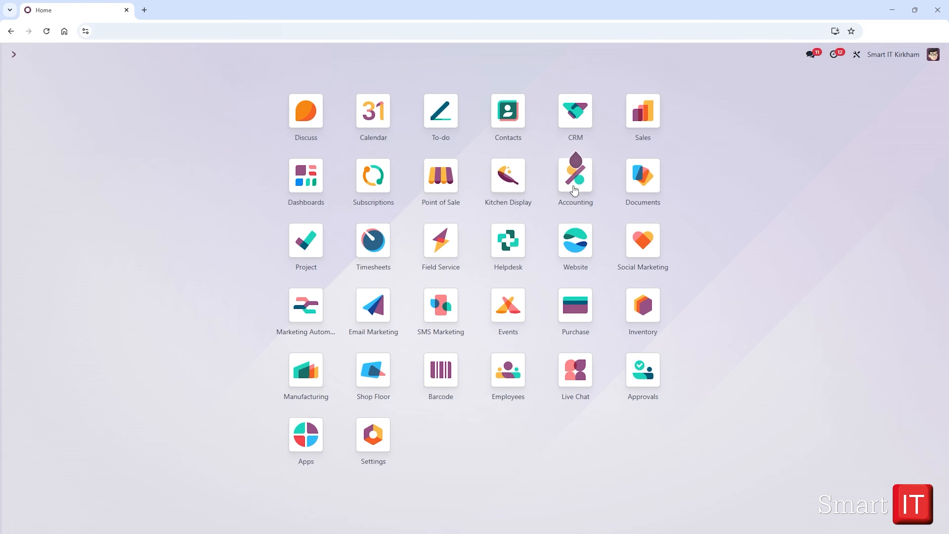
left_click(585, 189)
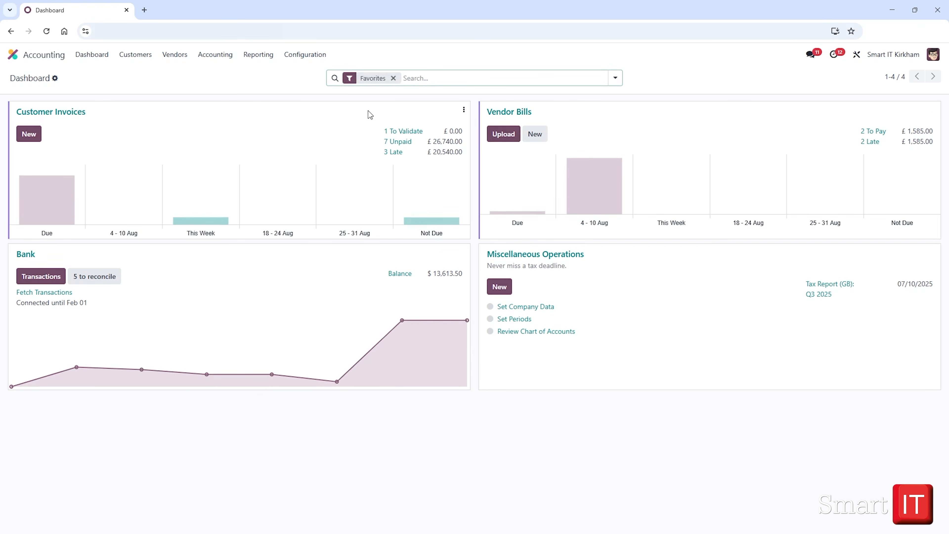
left_click(125, 56)
left_click(138, 76)
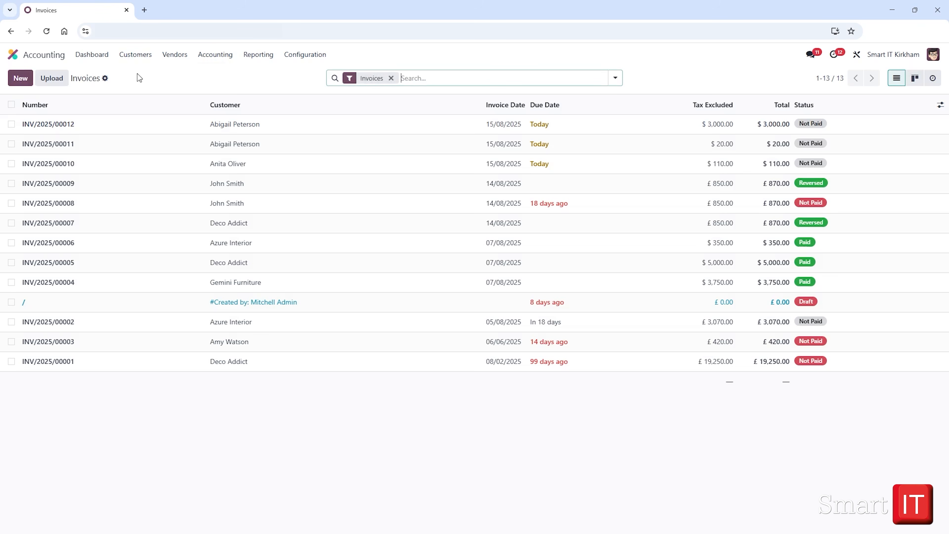
- Register a $110.00 manual payment dated 15/08/2025 in the Bank (USD) journal for the unpaid $110.00 invoice
left_click(239, 168)
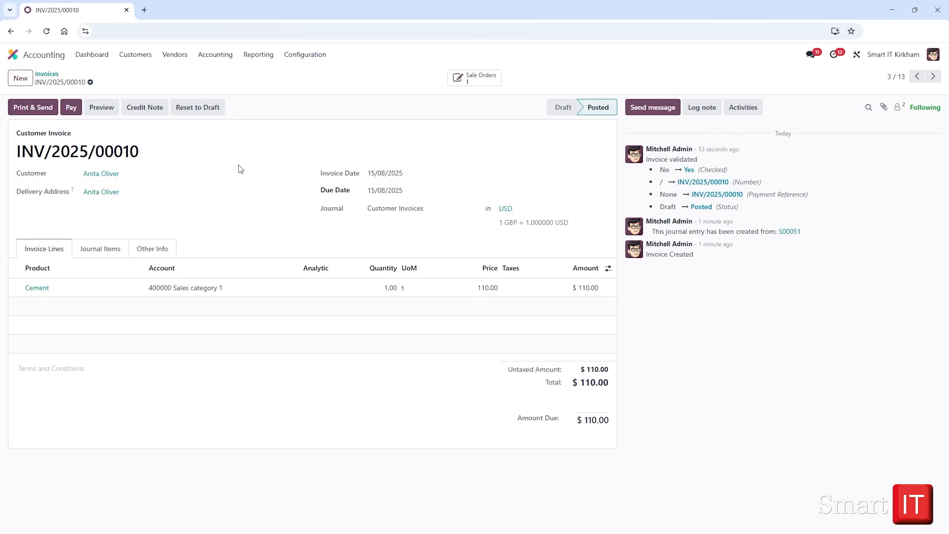
left_click(70, 108)
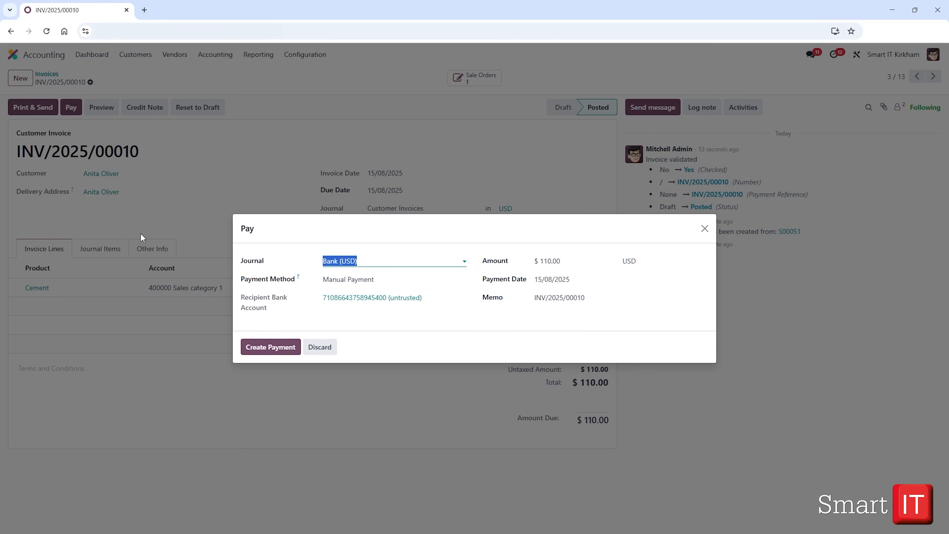
left_click(273, 342)
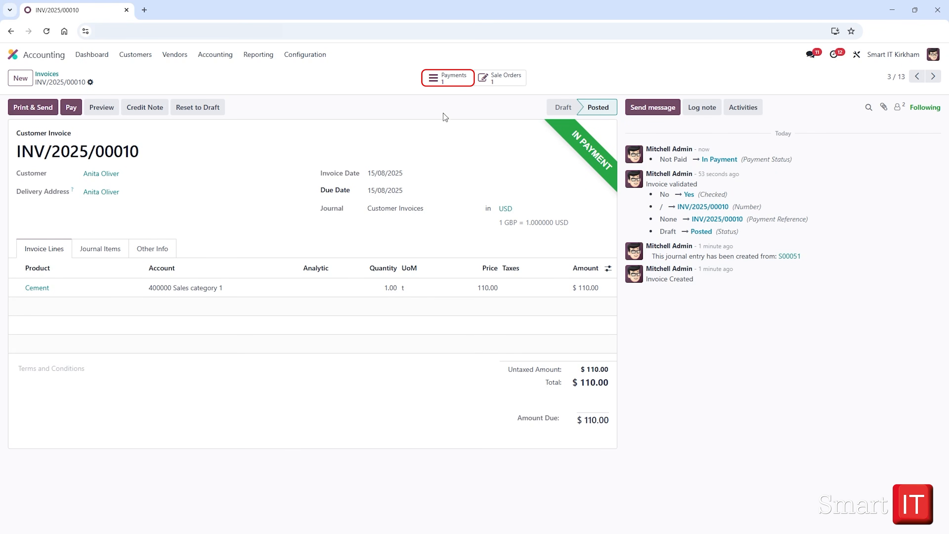
- Check the payment record linked to the invoice, the customer payments list and the invoice statuses
left_click(460, 77)
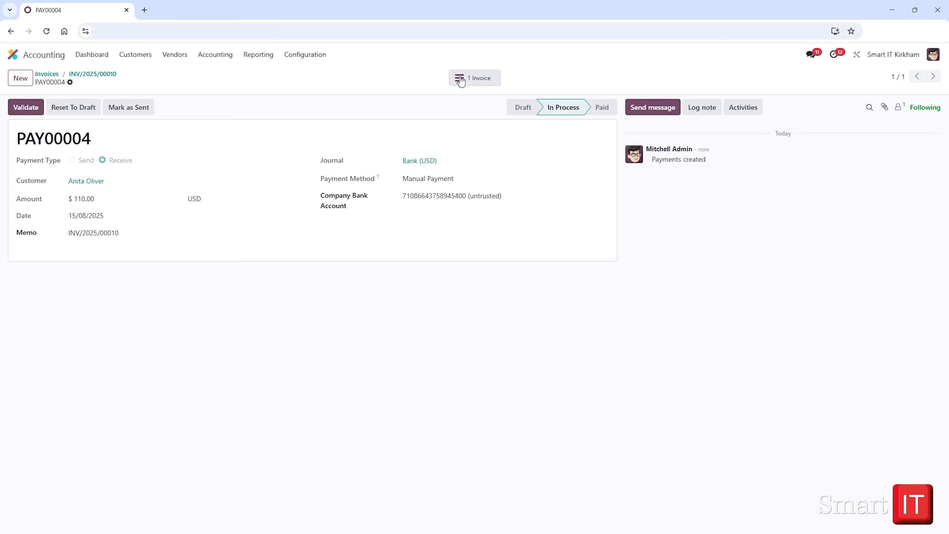
left_click(152, 56)
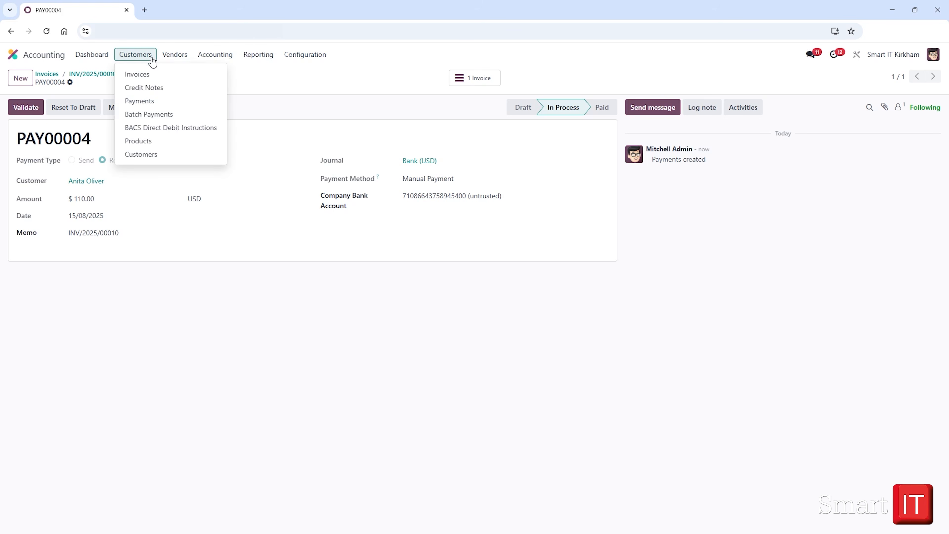
left_click(155, 100)
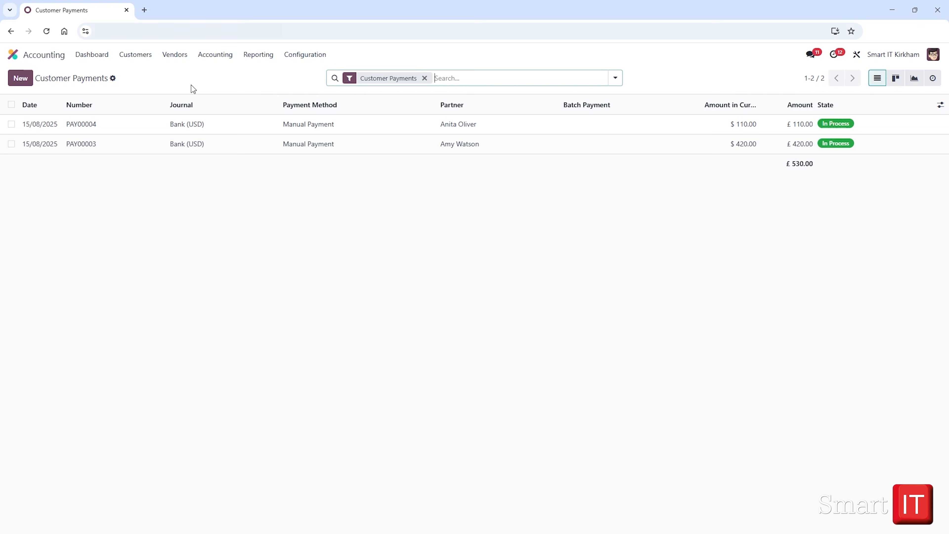
left_click(147, 56)
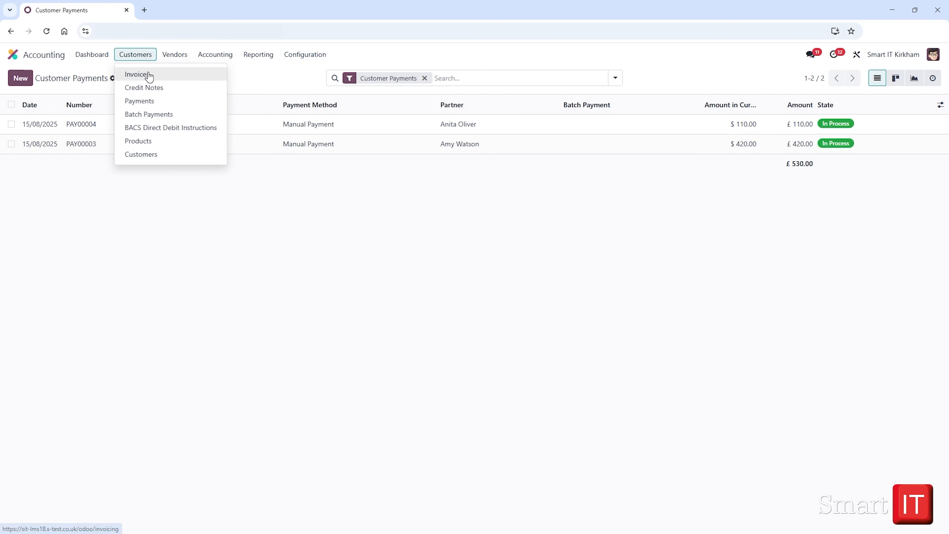
left_click(148, 73)
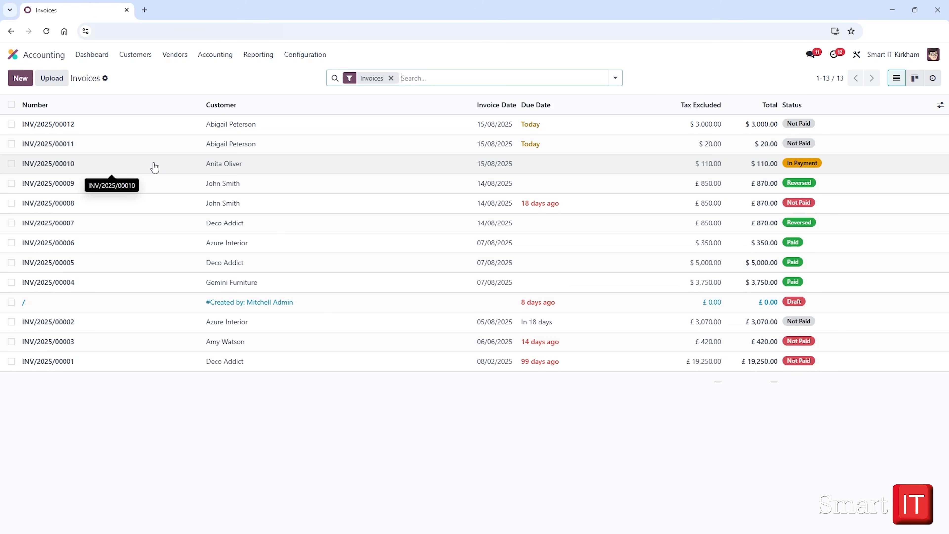
- In the Bank journal's reconciliation, match the $420.00 transaction with its open customer invoice and validate it
left_click(92, 55)
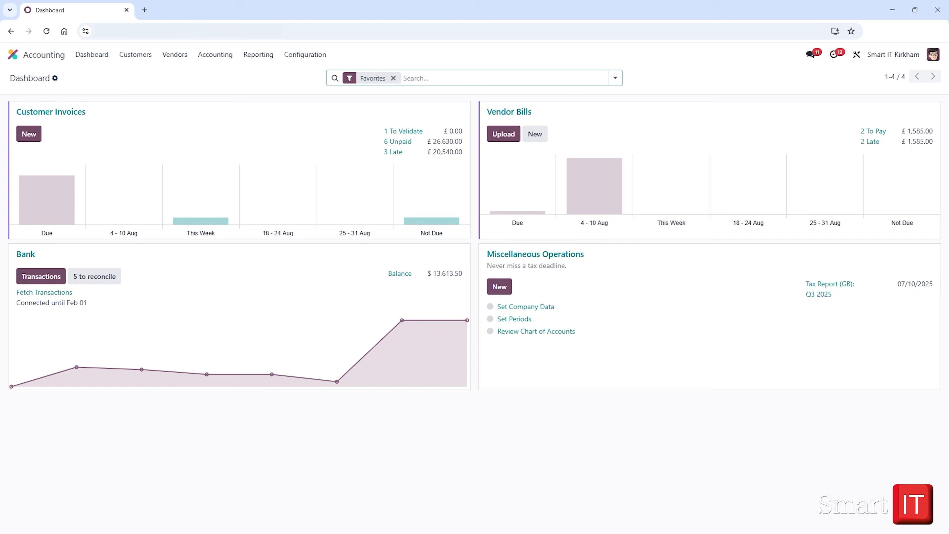
left_click(34, 256)
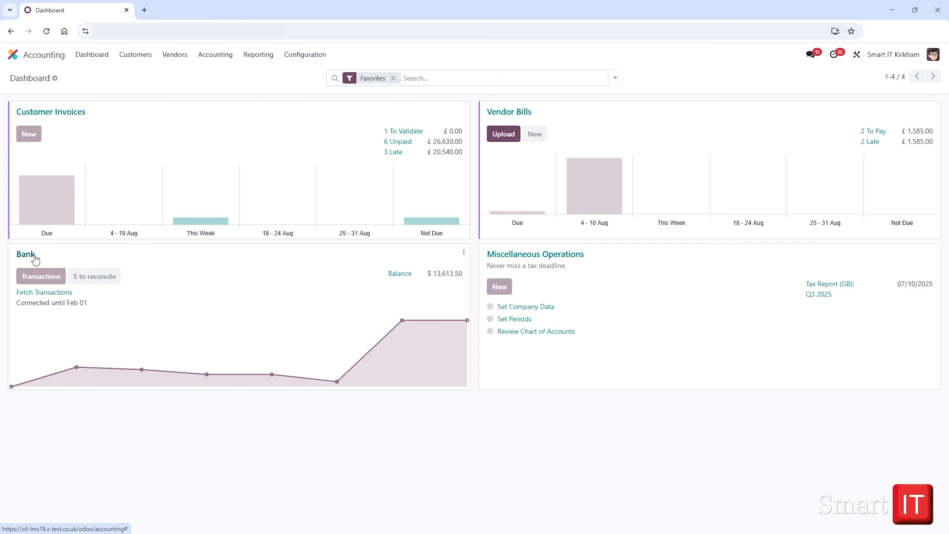
left_click(188, 168)
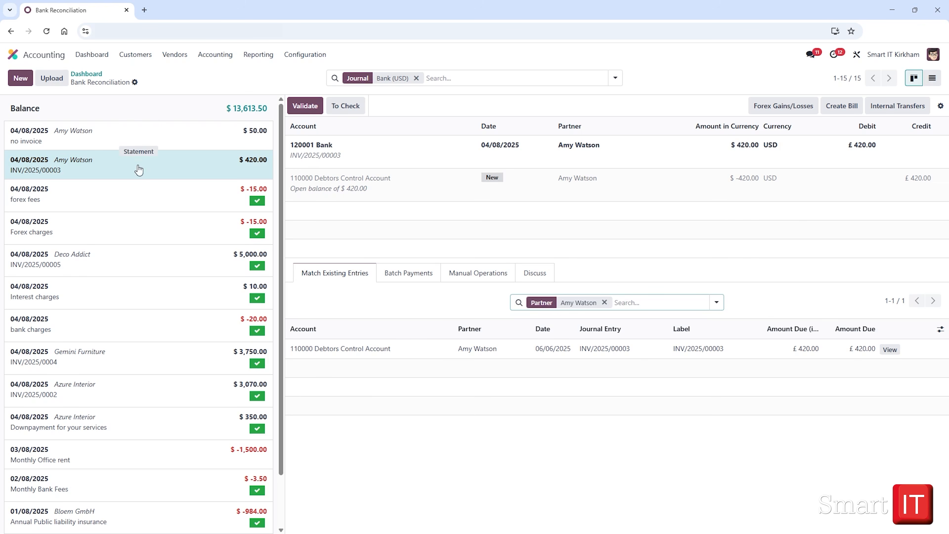
left_click(374, 355)
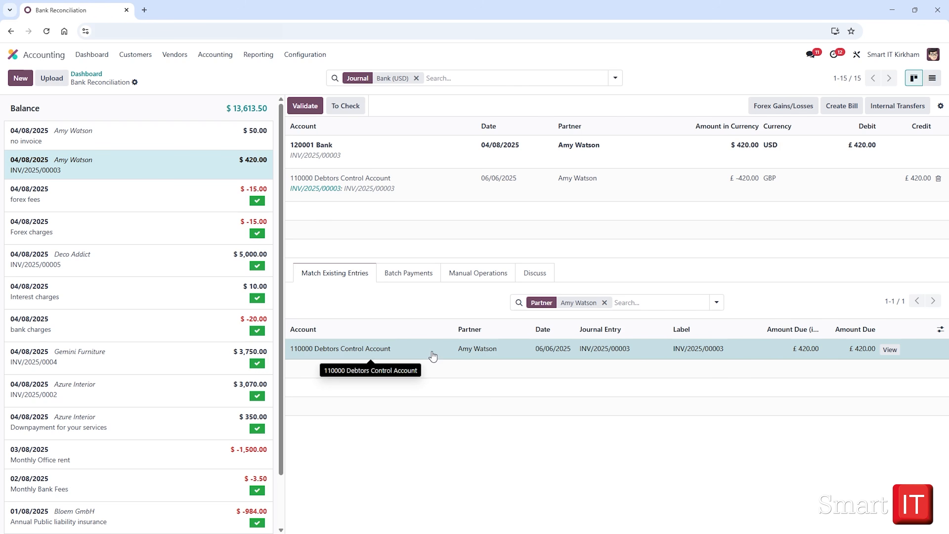
left_click(304, 106)
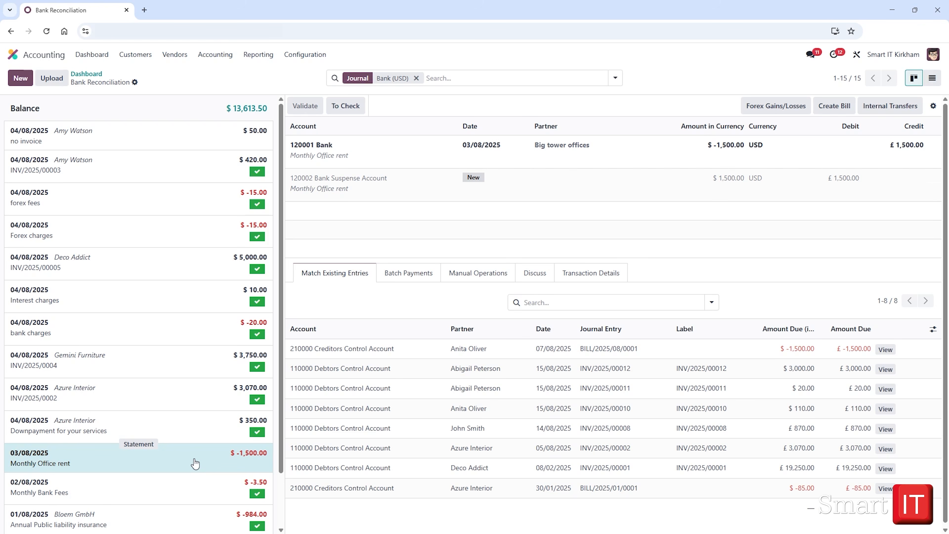
- Validate the $50.00 "no invoice" transaction against the 110000 Debtors Control Account and return to the home screen
left_click(194, 135)
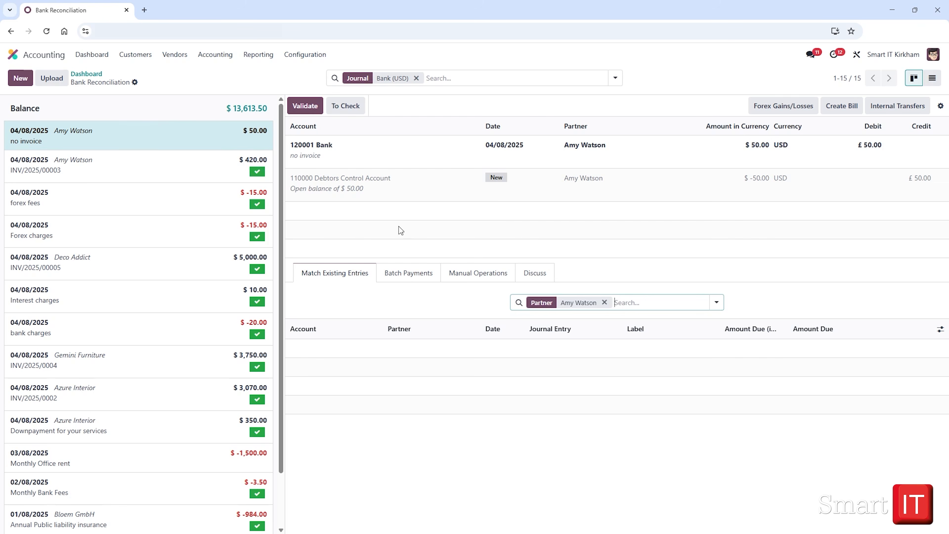
left_click(480, 276)
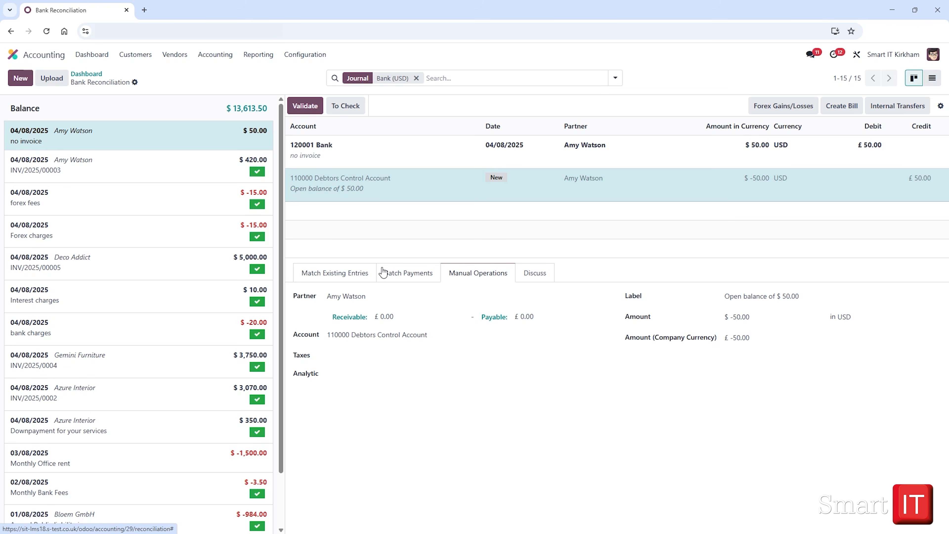
left_click(305, 107)
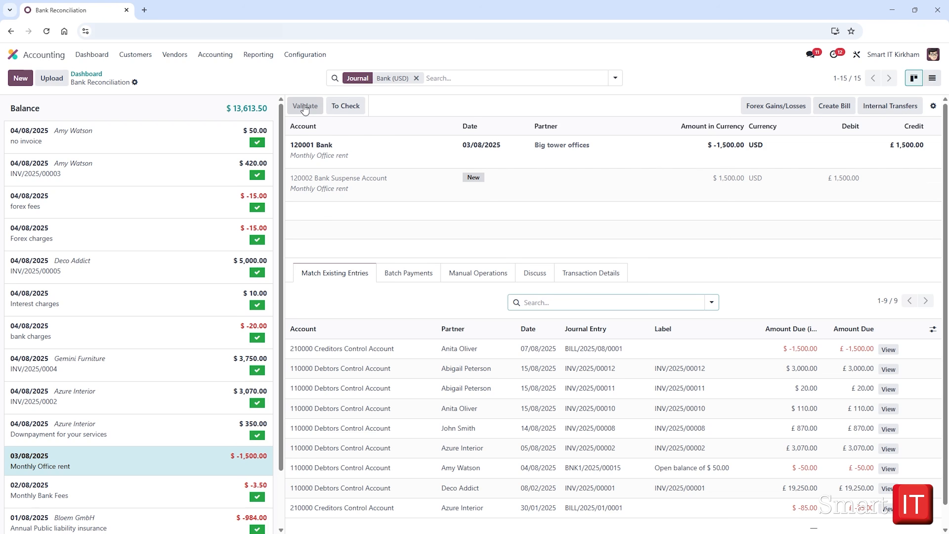
left_click(10, 56)
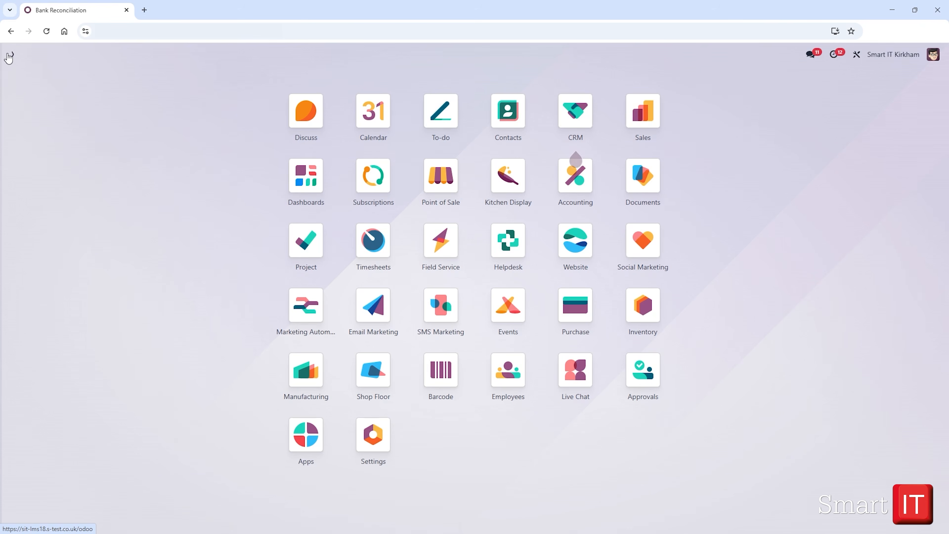